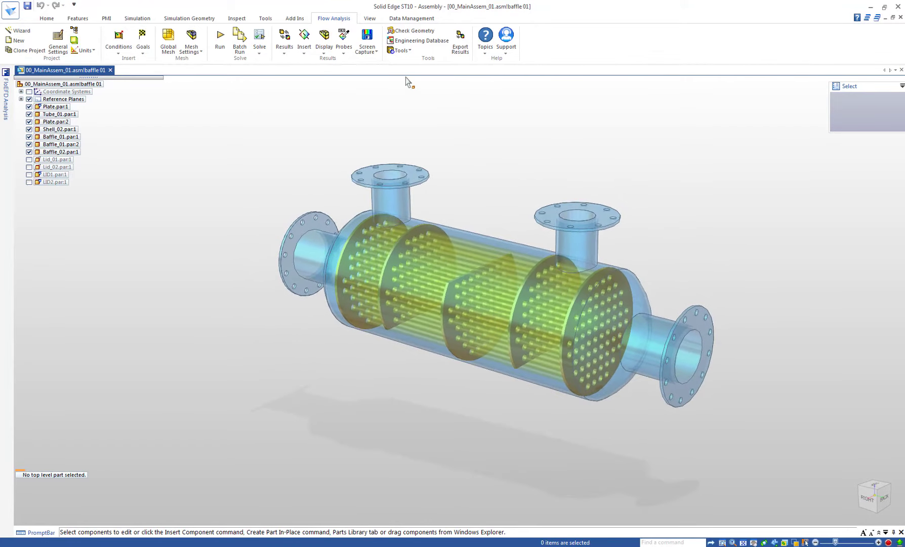
# Select the baffle parts in the assembly, then clear the selection
pyautogui.click(78, 137)
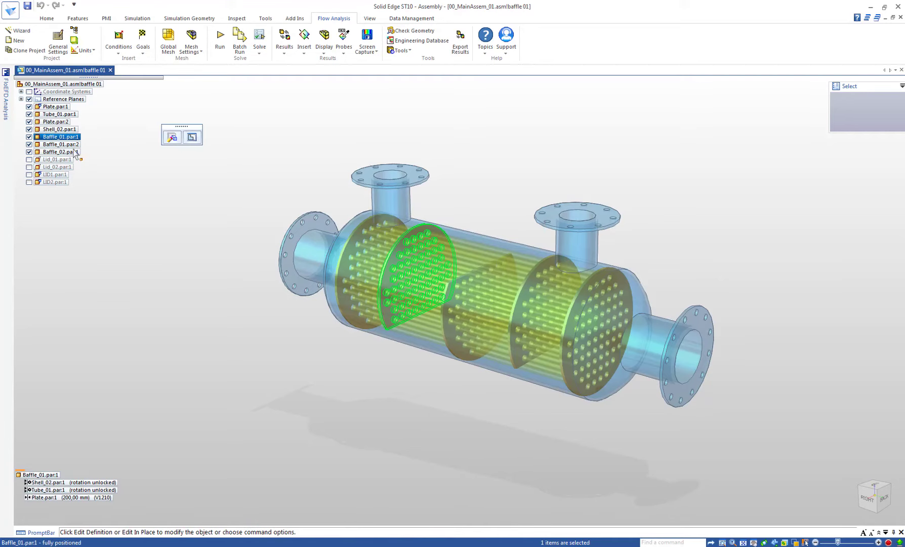
pyautogui.keyDown('shift'); pyautogui.click(72, 151); pyautogui.keyUp('shift')
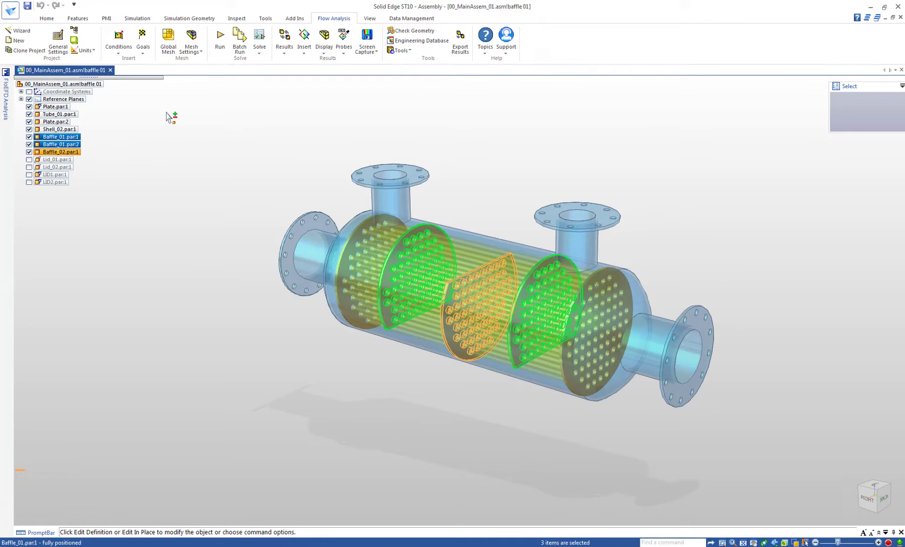
pyautogui.press('Escape')
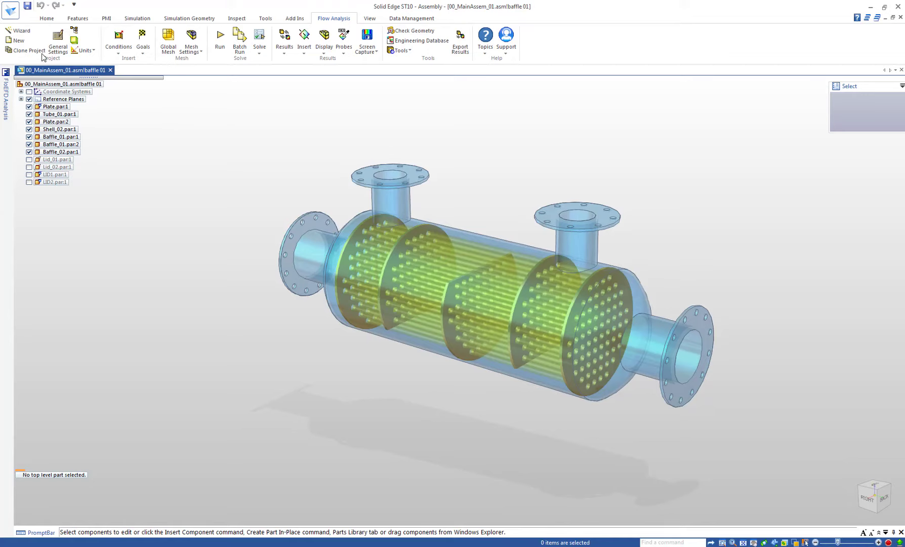
# Start the Wizard, name the project Project_01 and set pressure units to mb
pyautogui.click(21, 31)
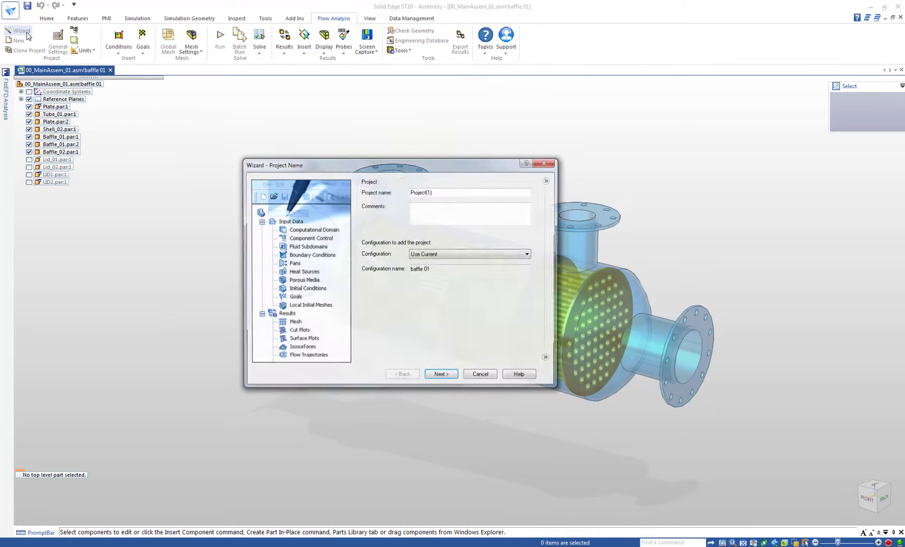
pyautogui.click(444, 191)
pyautogui.write('Project_01')
pyautogui.click(439, 377)
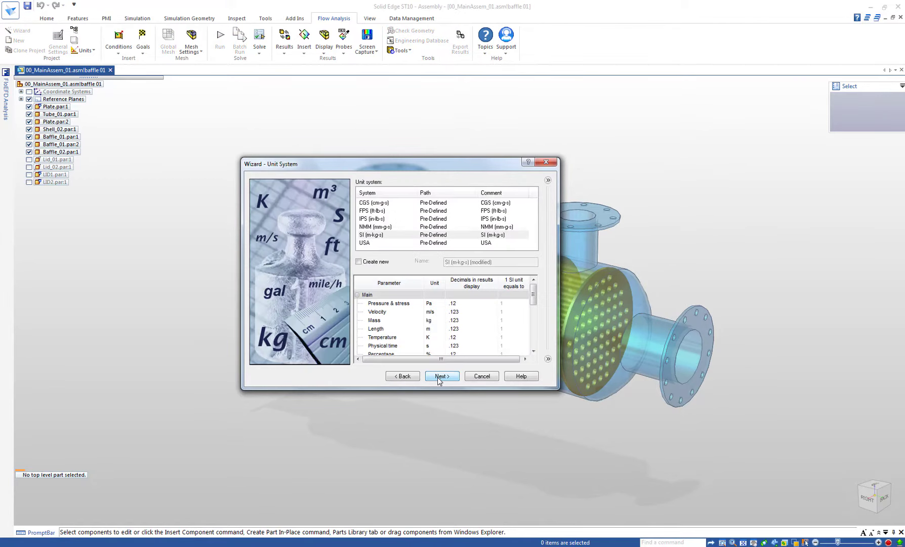
pyautogui.click(435, 302)
pyautogui.click(442, 303)
pyautogui.click(446, 463)
pyautogui.click(442, 376)
# Enable heat conduction in solids, keep Water, and choose Steel (Mild) as default solid
pyautogui.click(452, 232)
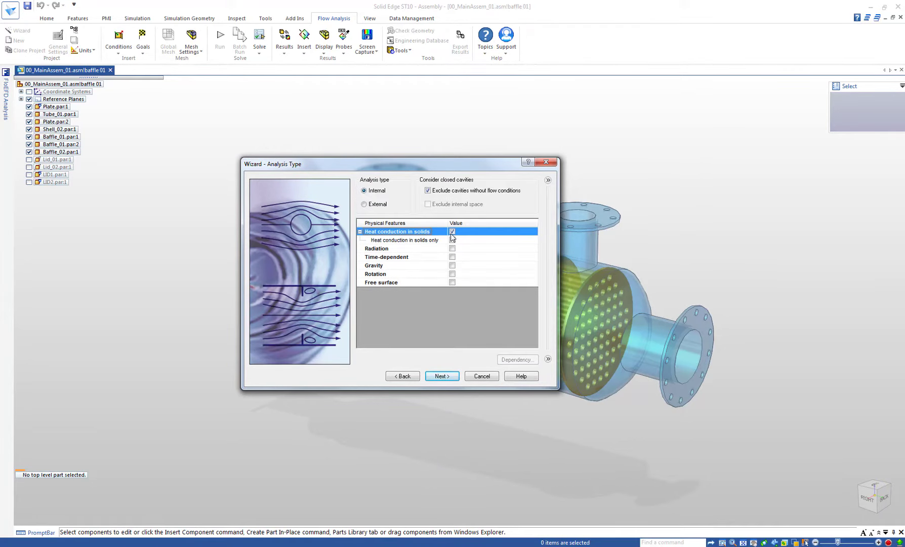
pyautogui.click(442, 375)
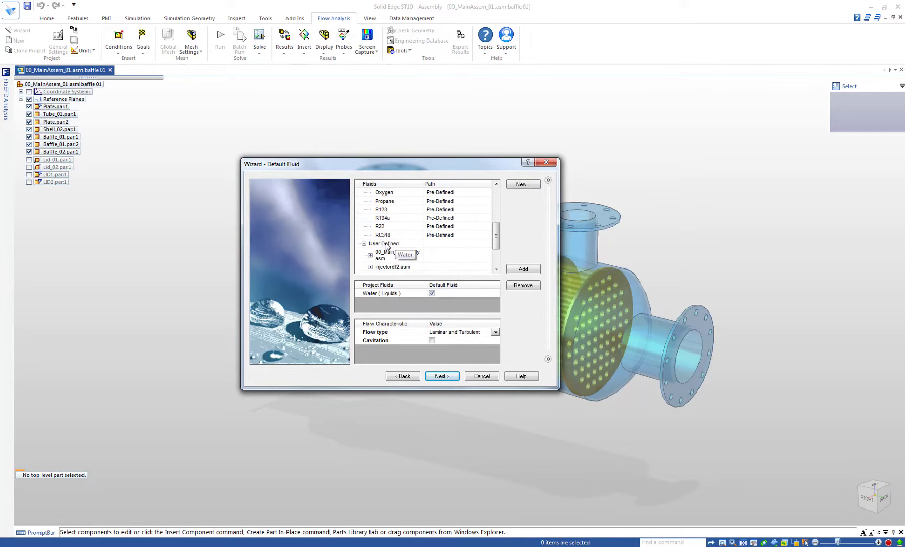
pyautogui.click(430, 376)
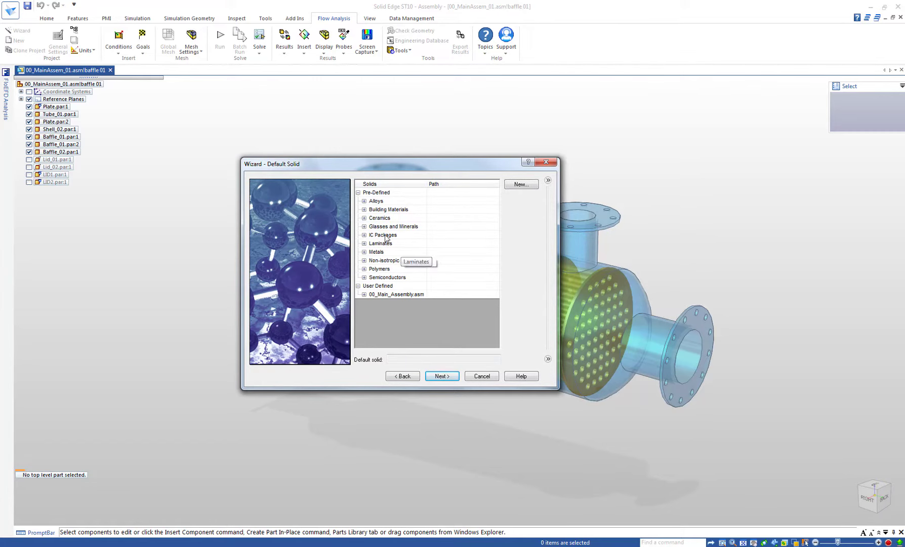
pyautogui.doubleClick(377, 201)
pyautogui.scroll(-10, 400, 263)
pyautogui.click(388, 292)
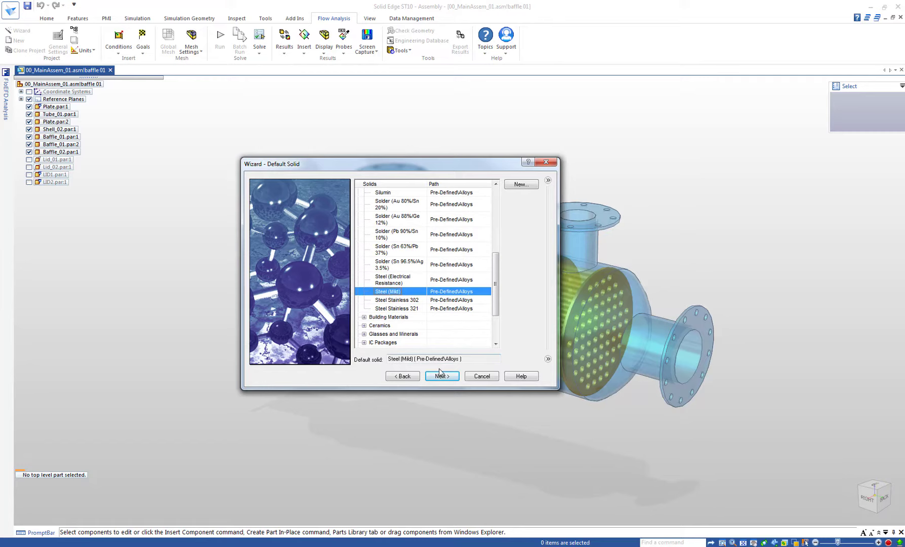
pyautogui.click(442, 375)
pyautogui.click(442, 376)
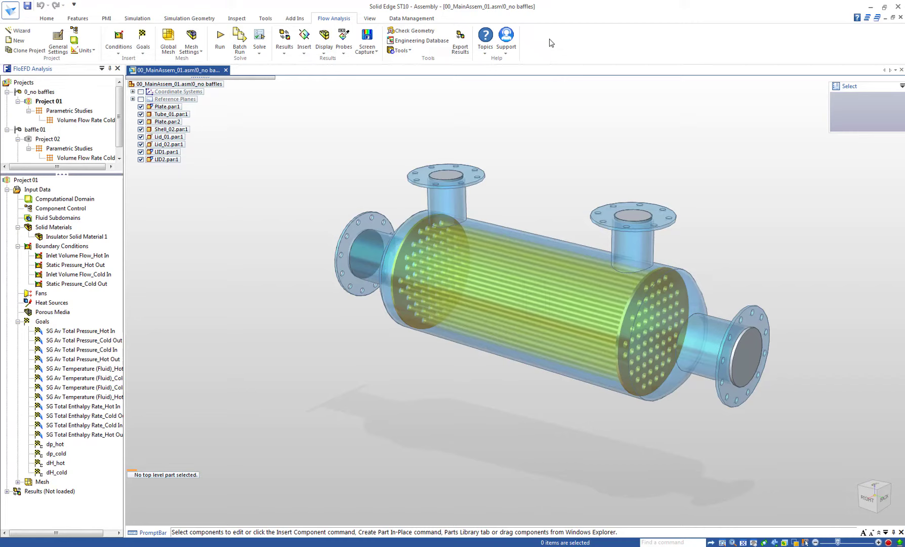
# Review the hot inlet's 50 m^3/h flow at 120 °C, then select the 1600 mb hot outlet
pyautogui.click(90, 256)
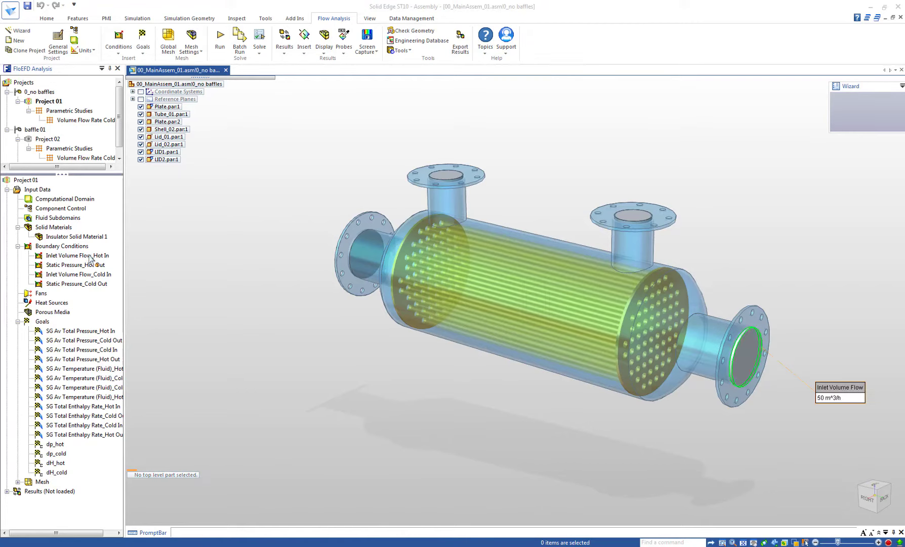
pyautogui.doubleClick(91, 256)
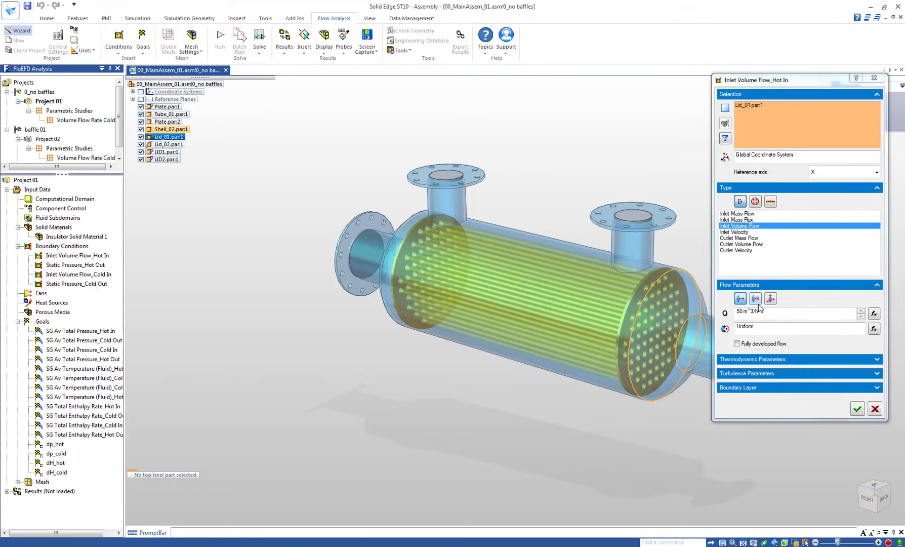
pyautogui.click(760, 315)
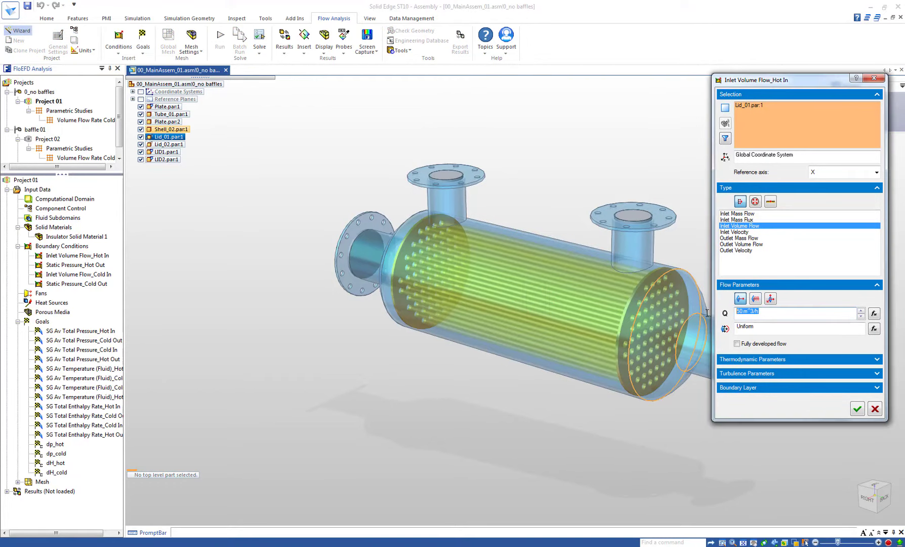
pyautogui.click(773, 360)
pyautogui.click(743, 374)
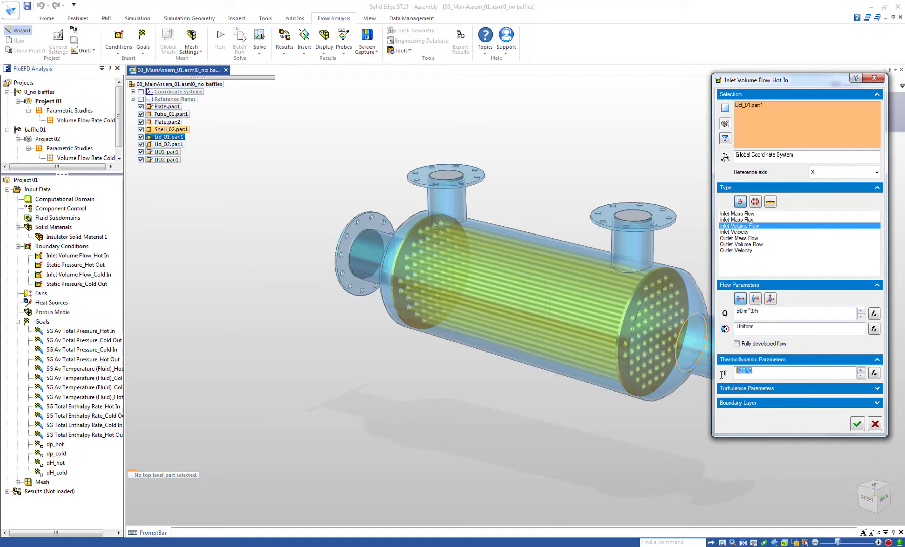
pyautogui.click(856, 423)
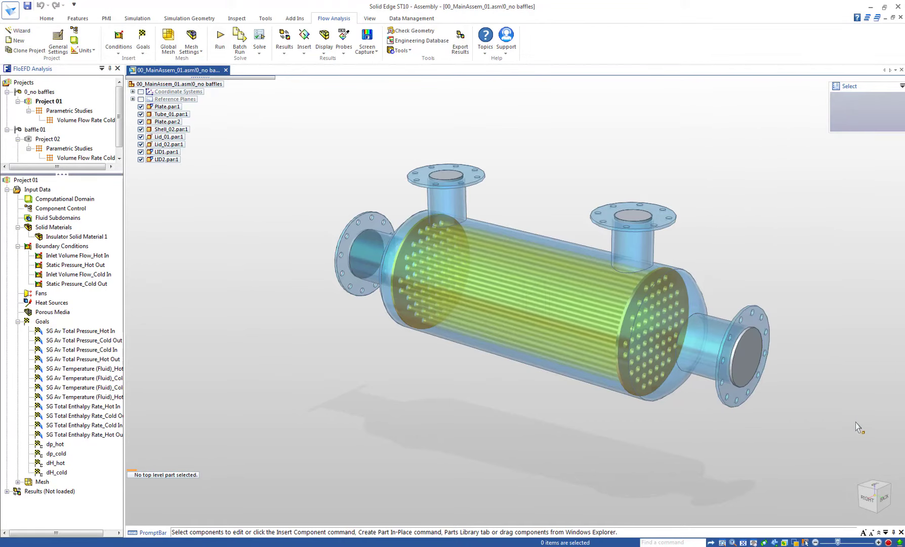
pyautogui.click(97, 267)
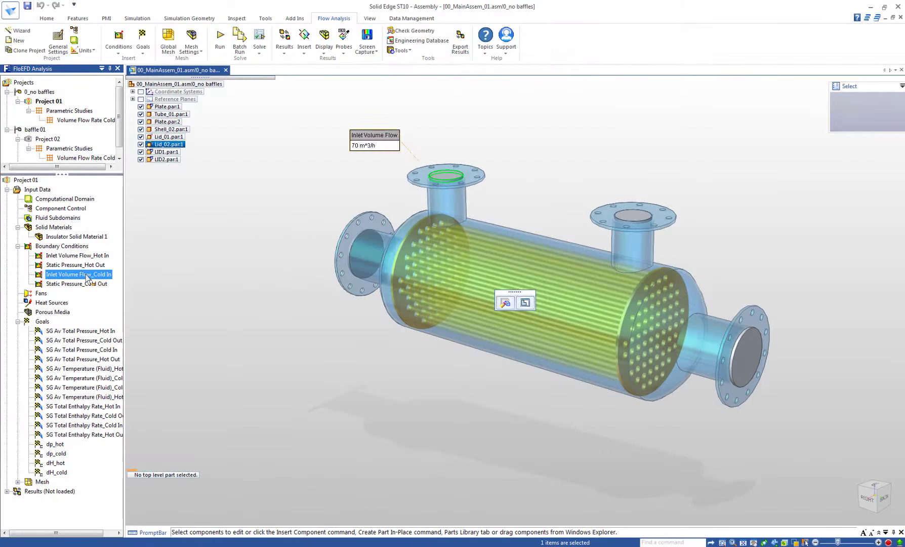
# Review the cold inlet's 70 m^3/h flow rate and temperature settings
pyautogui.press('Escape')
pyautogui.doubleClick(87, 276)
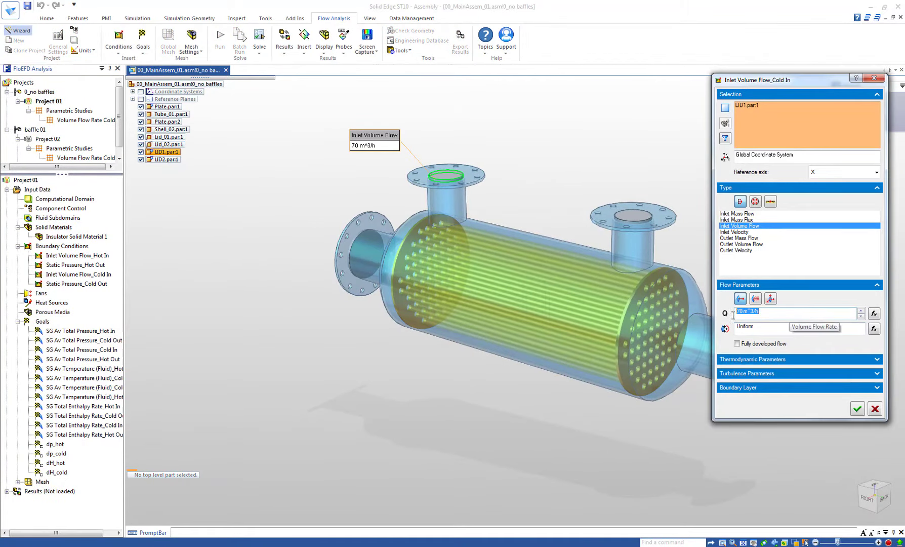
pyautogui.moveTo(766, 315); pyautogui.dragTo(731, 312)
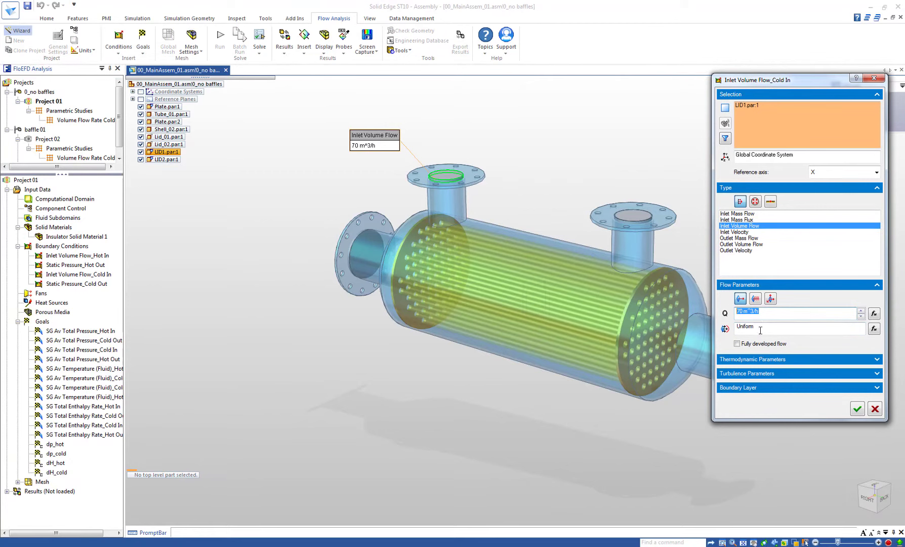
pyautogui.click(759, 360)
pyautogui.moveTo(764, 371); pyautogui.dragTo(733, 370)
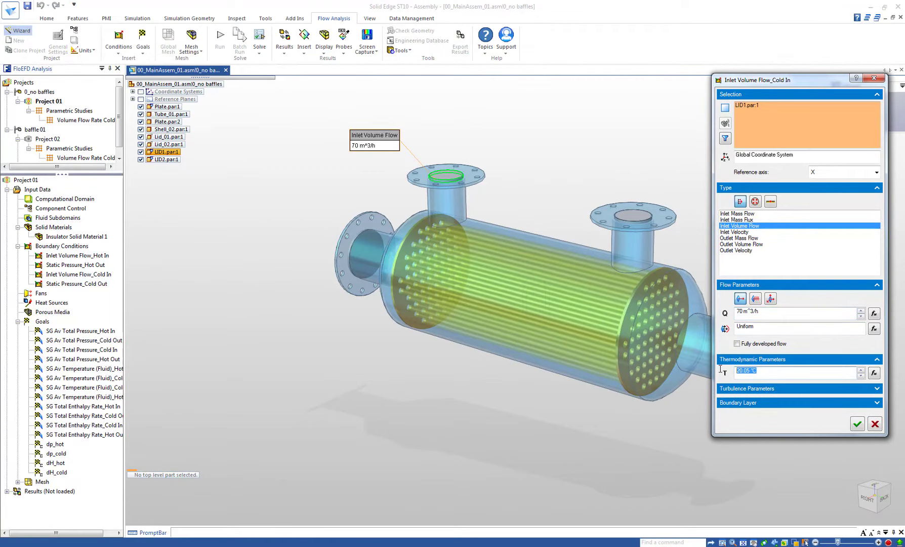
pyautogui.click(858, 424)
# Check the 1600 mb cold outlet and select goals dp_hot through dH_cold
pyautogui.click(101, 284)
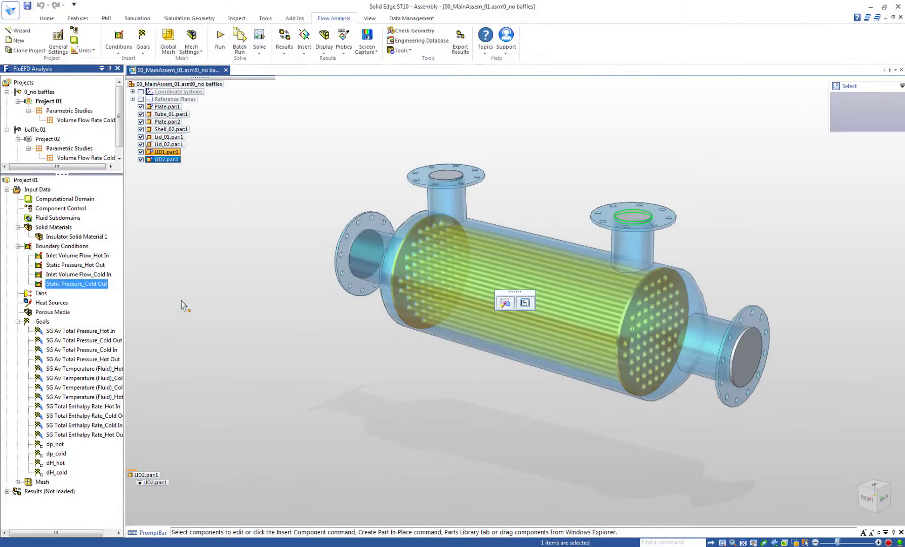
pyautogui.click(181, 300)
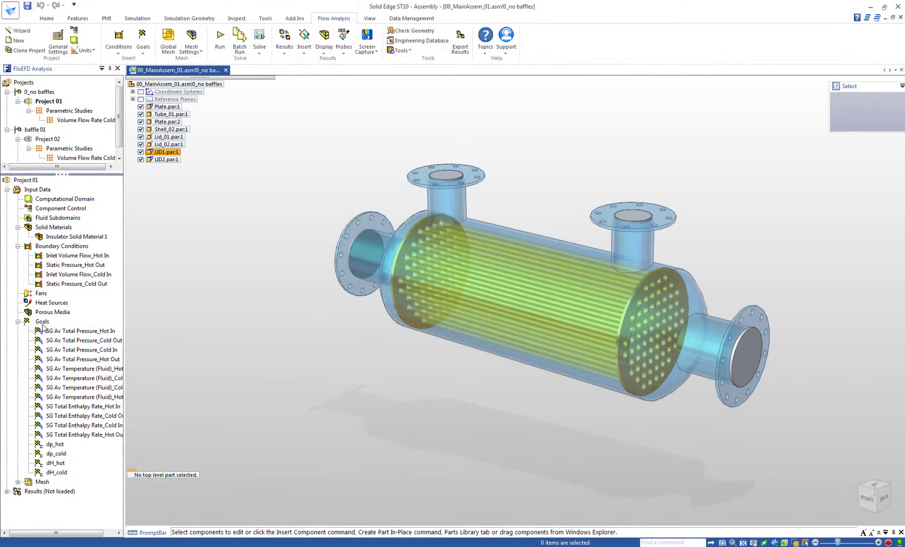
pyautogui.click(43, 325)
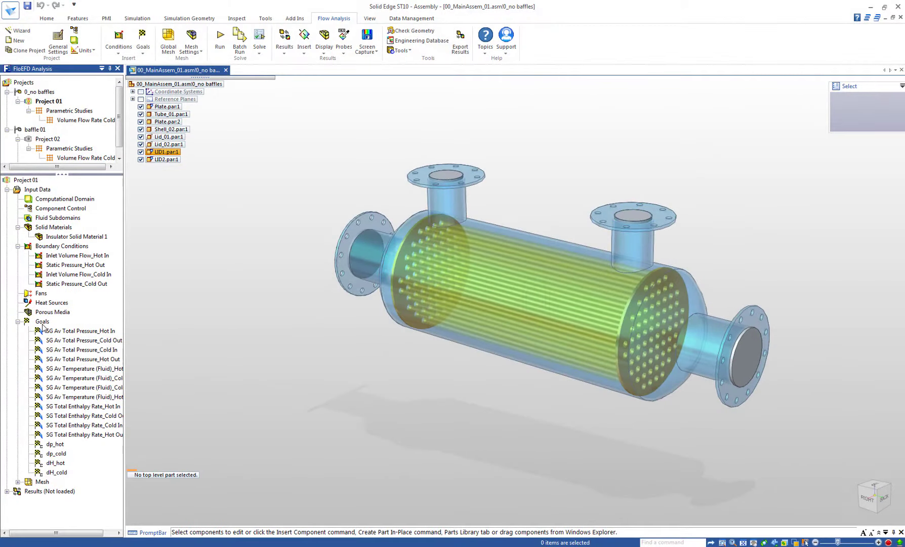
pyautogui.click(44, 445)
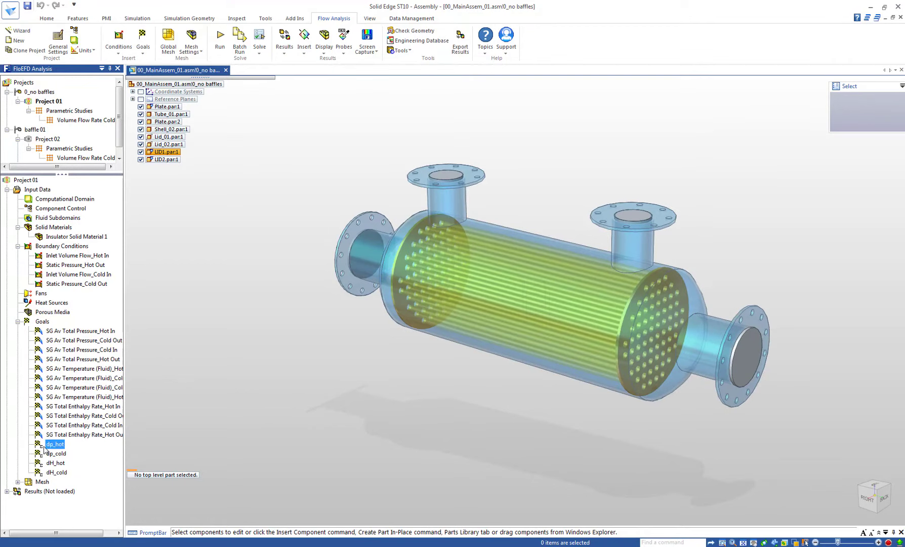
pyautogui.keyDown('shift'); pyautogui.click(45, 472); pyautogui.keyUp('shift')
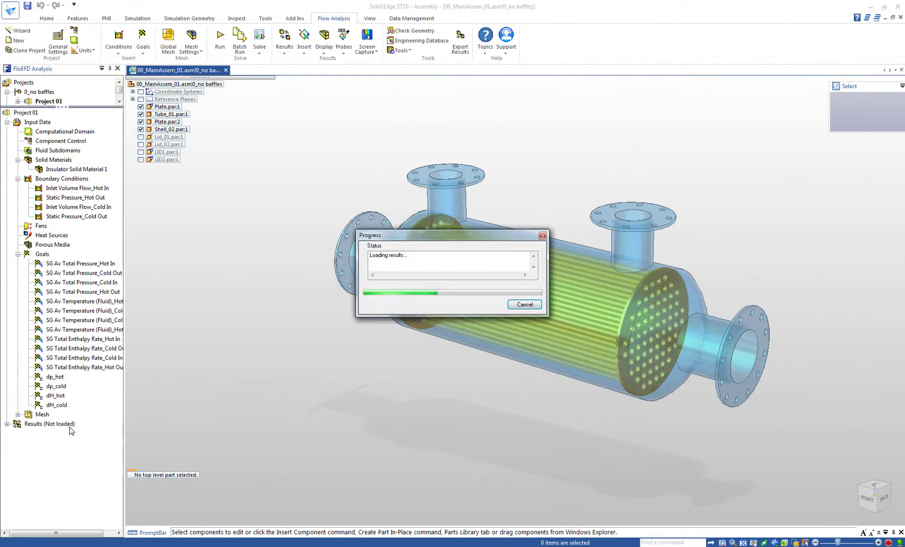
# Show the temperature cut plots, hide them, then show the solid-temperature surface plot on the tubes
pyautogui.rightClick(53, 442)
pyautogui.click(80, 462)
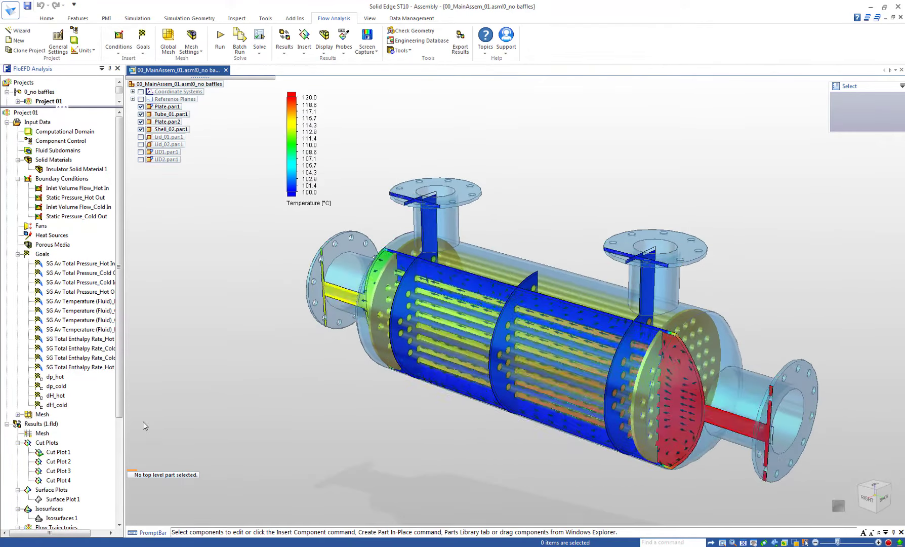
pyautogui.rightClick(58, 451)
pyautogui.click(86, 474)
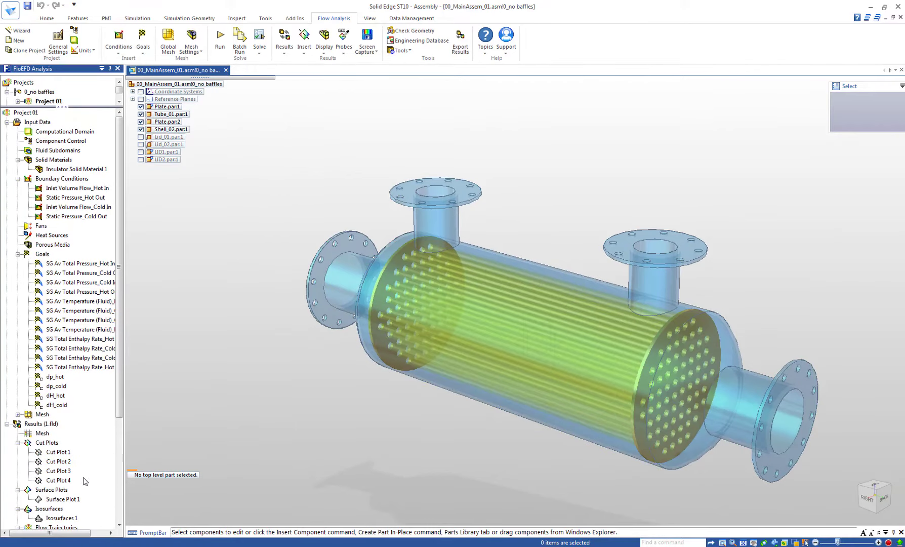
pyautogui.rightClick(63, 498)
pyautogui.click(101, 408)
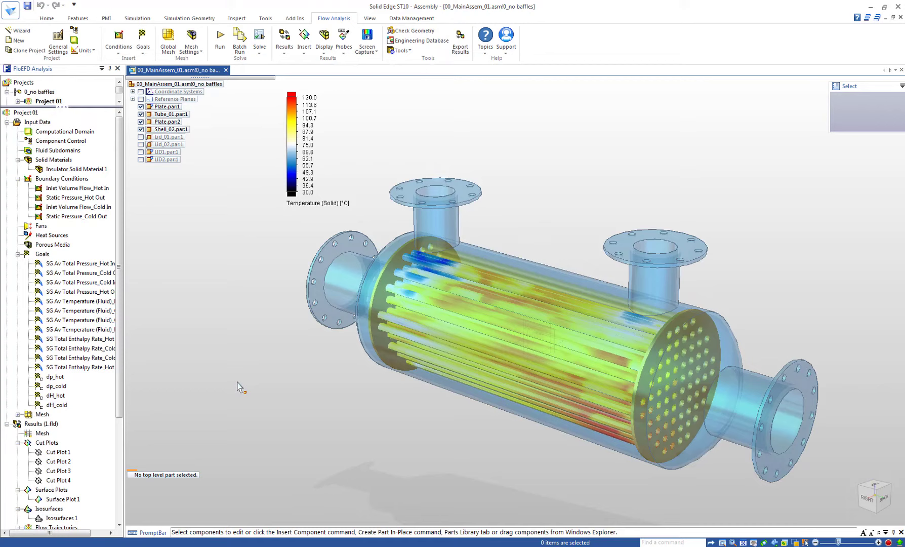
# Display Flow Trajectories 1, 2 and 3 as temperature-coloured arrows
pyautogui.scroll(-3, 66, 355)
pyautogui.rightClick(68, 451)
pyautogui.click(141, 355)
pyautogui.rightClick(68, 461)
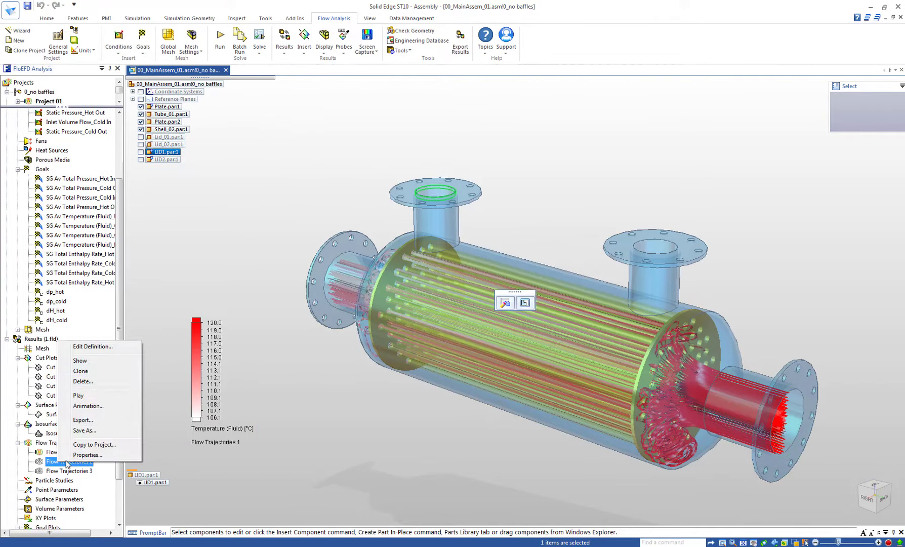
pyautogui.click(142, 364)
pyautogui.click(317, 428)
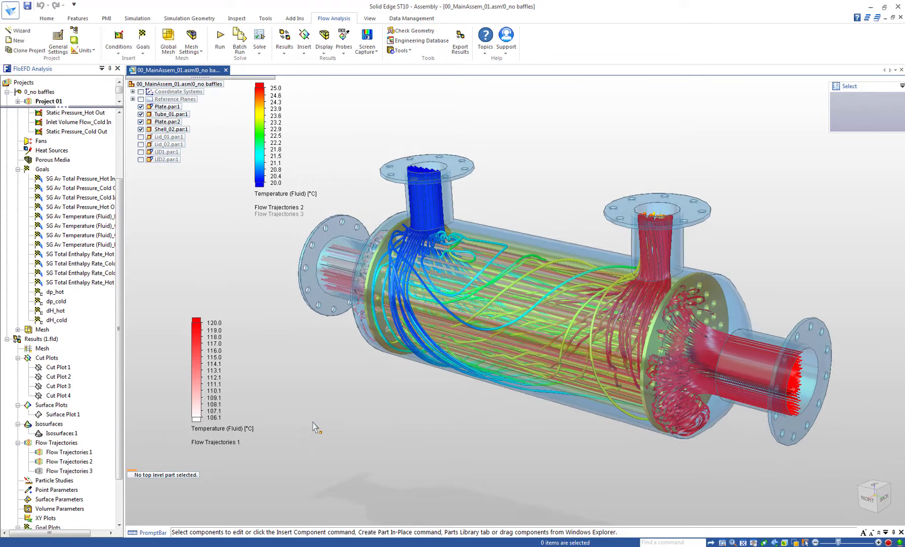
pyautogui.rightClick(69, 444)
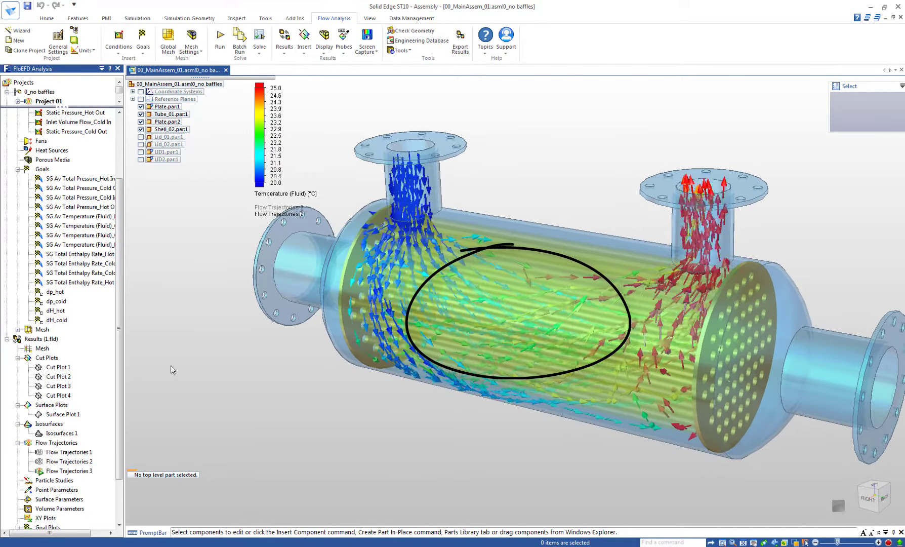
pyautogui.rightClick(84, 470)
# Copy the Volume Flow Rate Cold design-point dp_cold and dH_cold values, then save and close the study
pyautogui.click(18, 101)
pyautogui.doubleClick(100, 103)
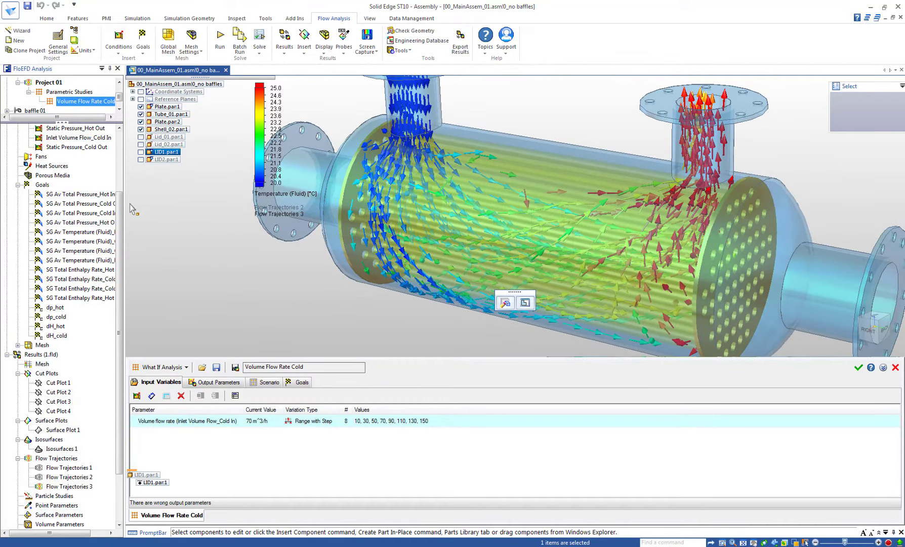
pyautogui.click(256, 383)
pyautogui.moveTo(277, 421); pyautogui.dragTo(564, 420)
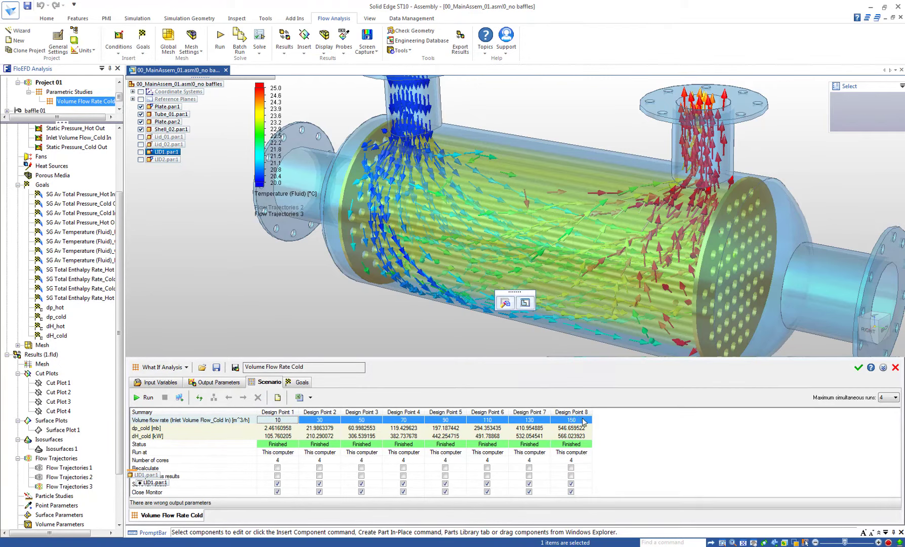
pyautogui.hotkey('alt', 'Tab')
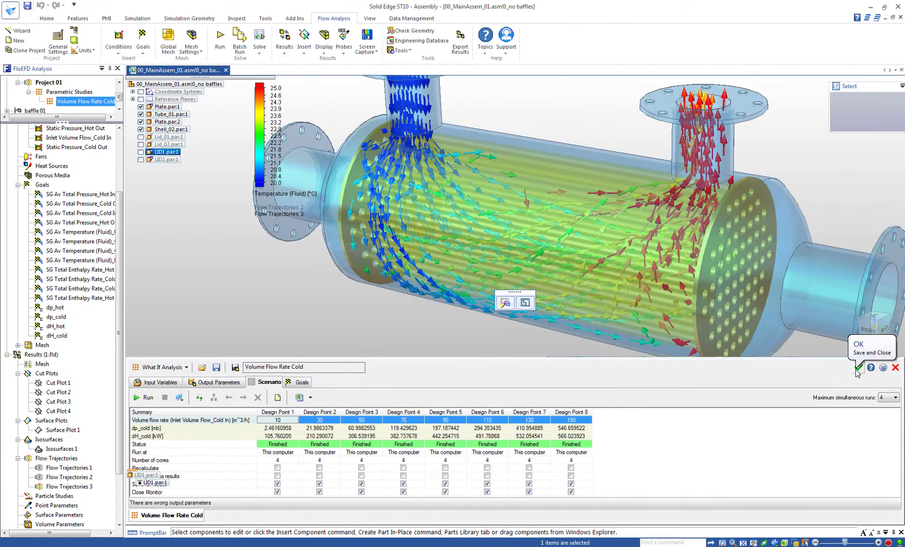
pyautogui.click(857, 372)
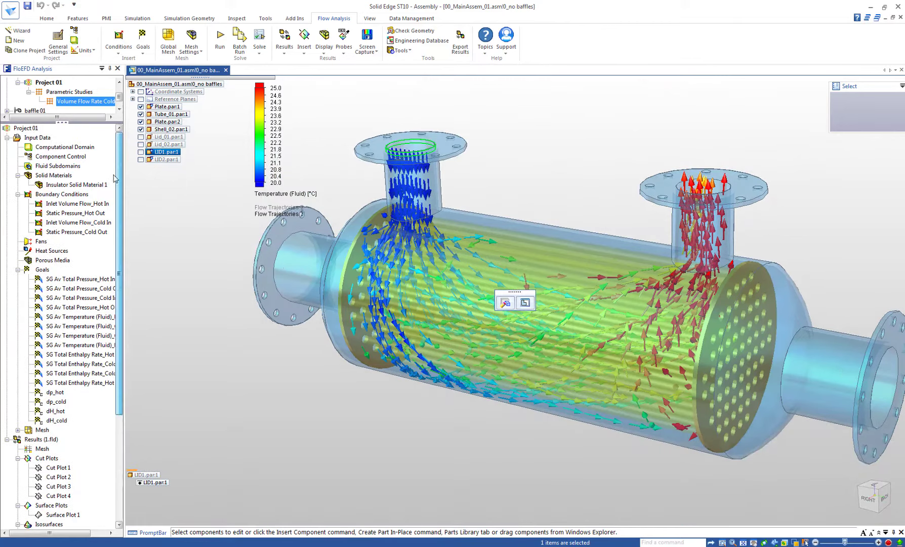
# Clone Project 01 as Project 02 into baffle 01, then activate the baffle 01 configuration
pyautogui.rightClick(31, 134)
pyautogui.click(64, 189)
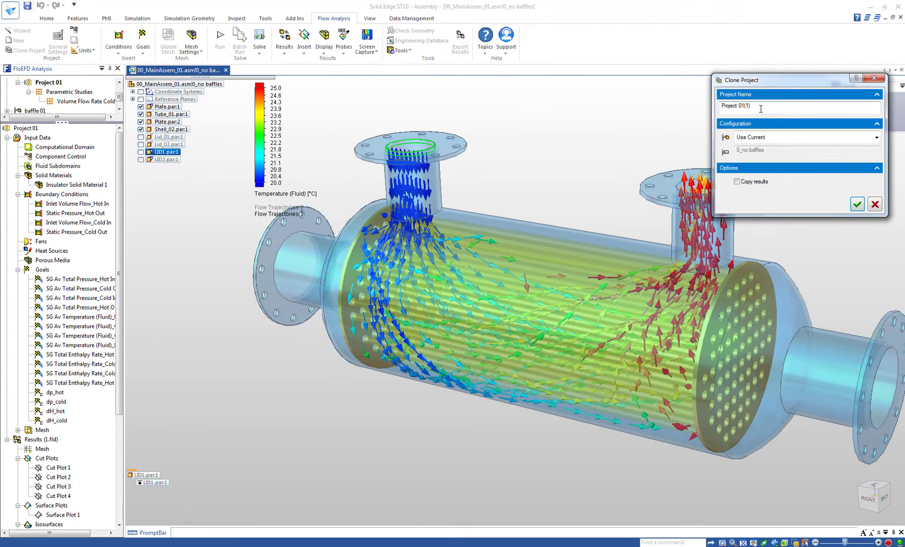
pyautogui.click(805, 137)
pyautogui.click(805, 154)
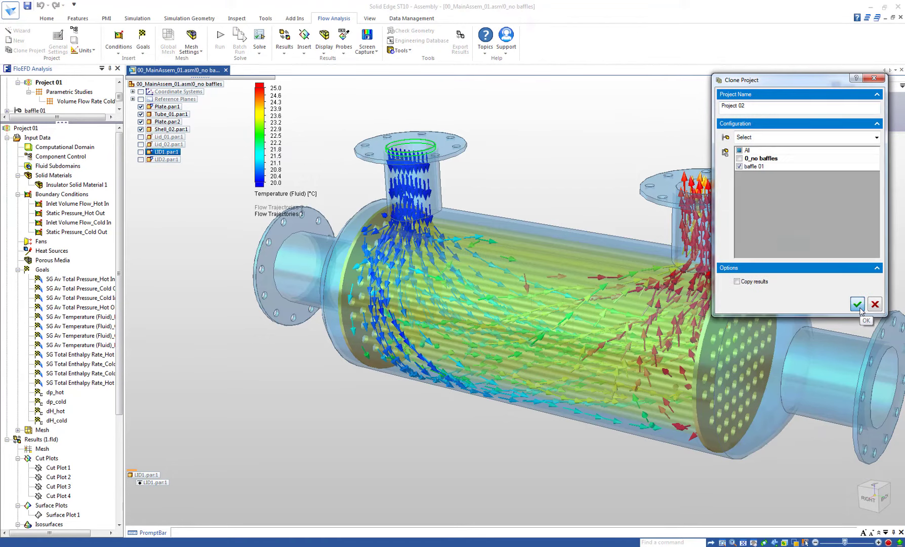
pyautogui.click(858, 304)
pyautogui.rightClick(35, 120)
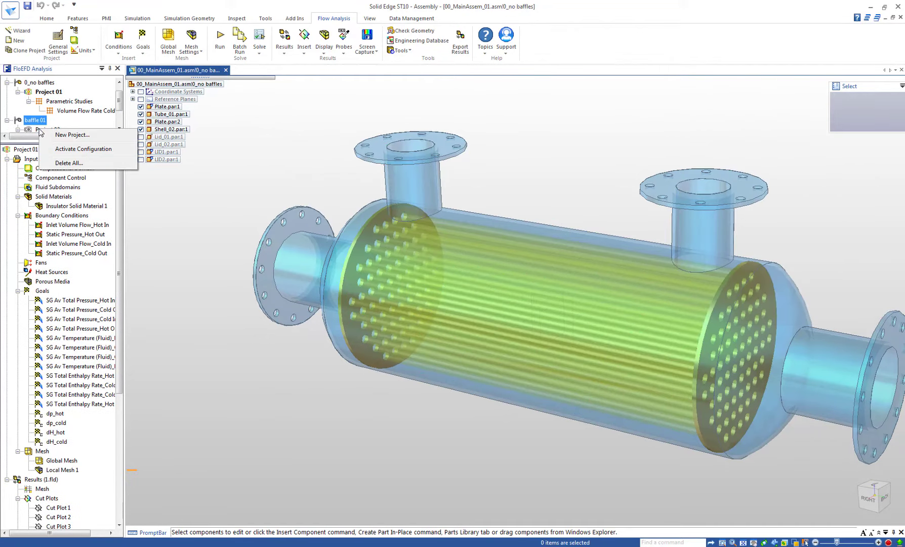
pyautogui.click(64, 152)
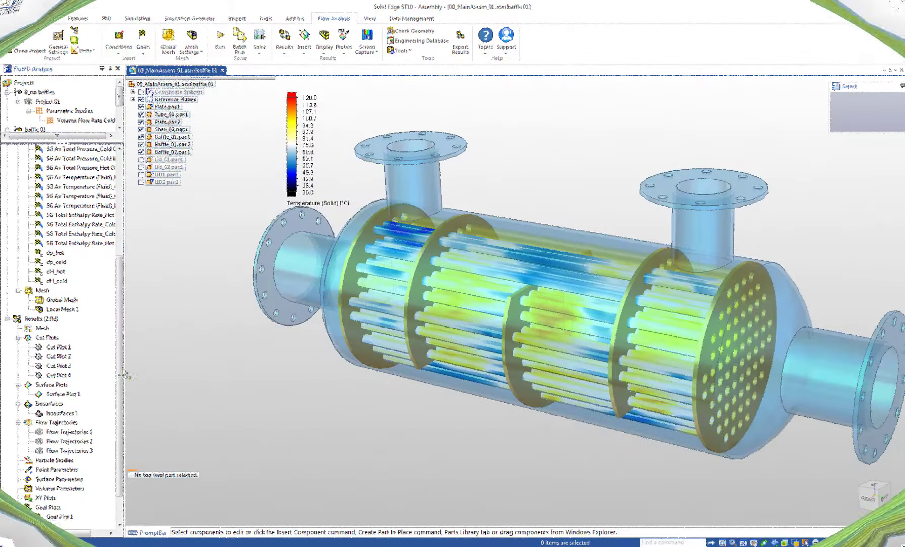
# Compare Project 02 and Project 01 results, enlarging the panel to view the result images
pyautogui.rightClick(57, 320)
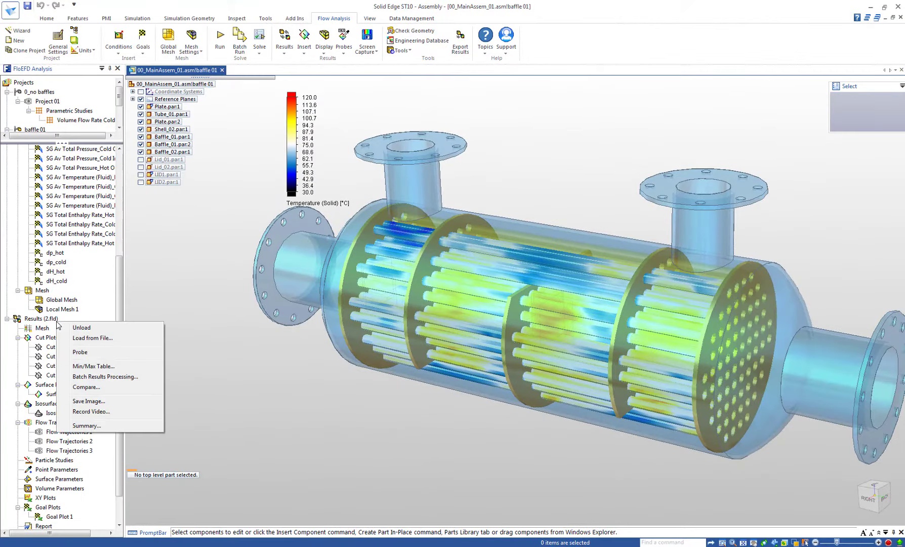
pyautogui.click(79, 388)
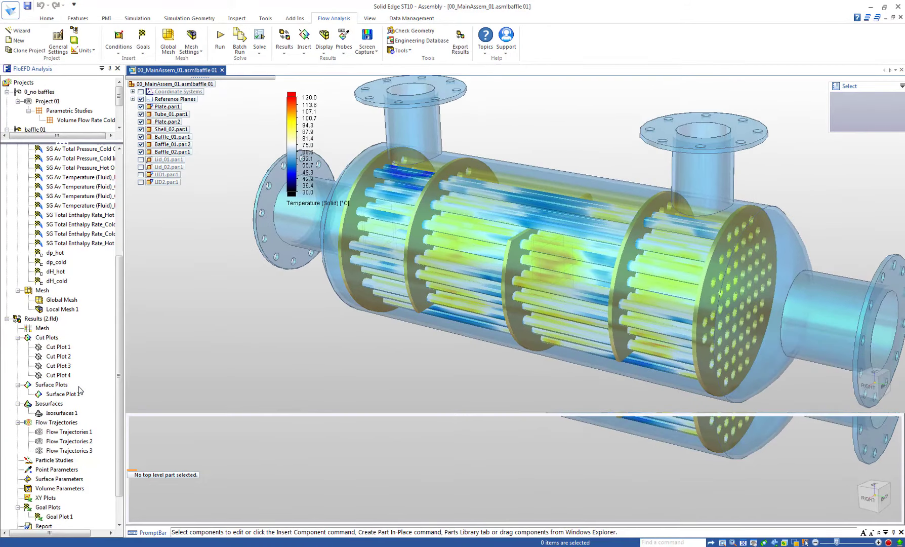
pyautogui.click(164, 372)
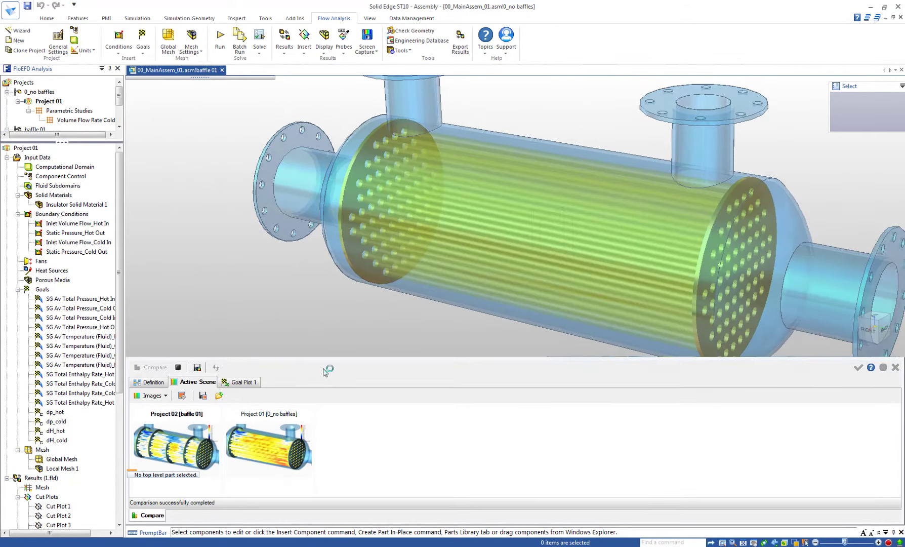
pyautogui.moveTo(352, 358); pyautogui.dragTo(354, 76)
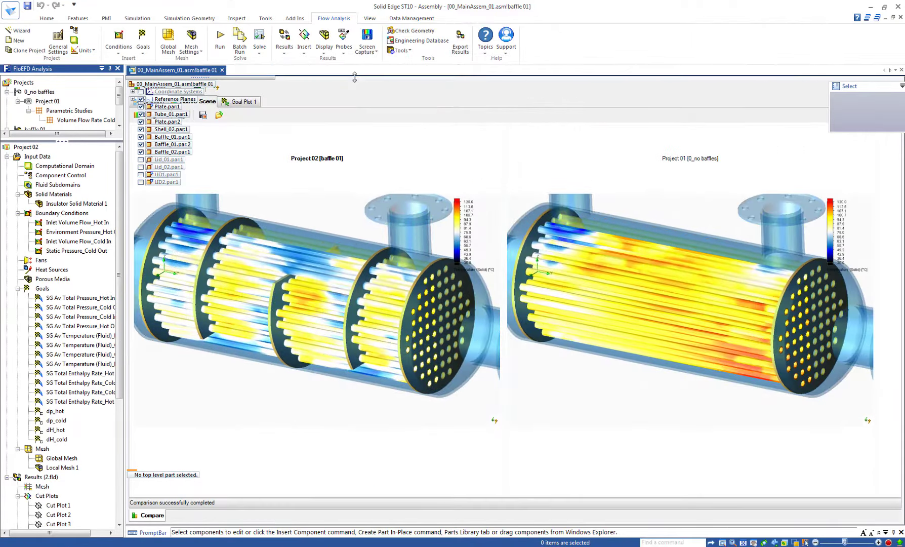
# Shrink the comparison panel to reveal the baffled exchanger model
pyautogui.moveTo(338, 76); pyautogui.dragTo(338, 333)
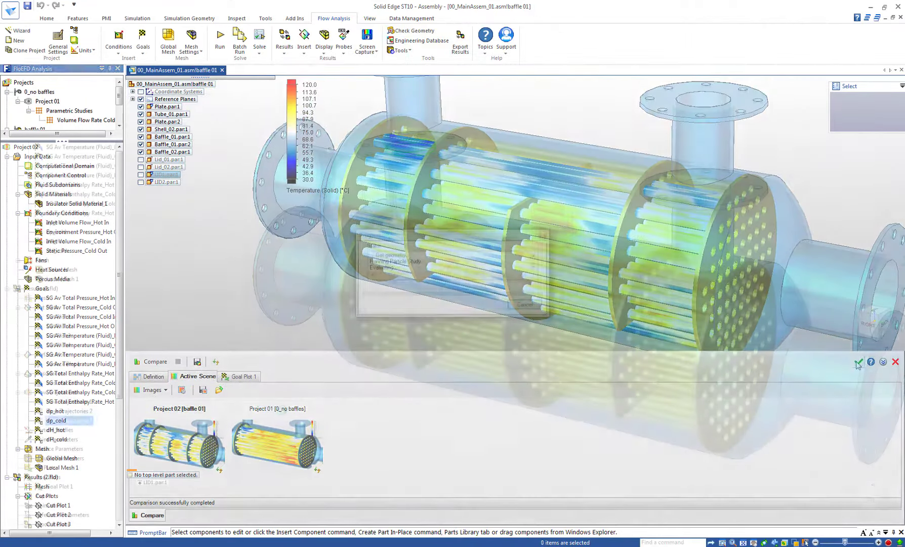